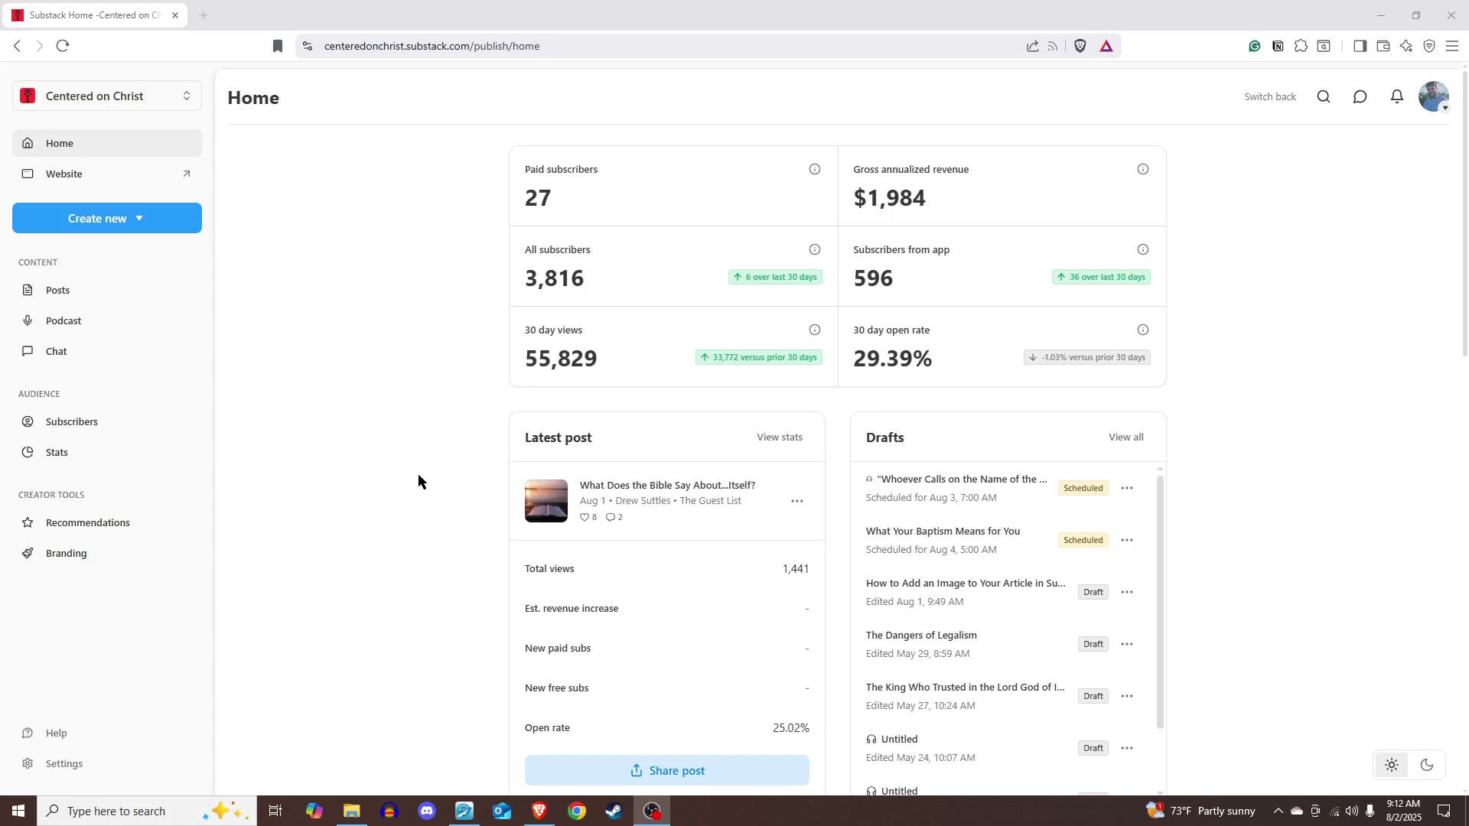
# Step: Go to Branding and open the Homepage settings under Theme settings
pyautogui.click(70, 561)
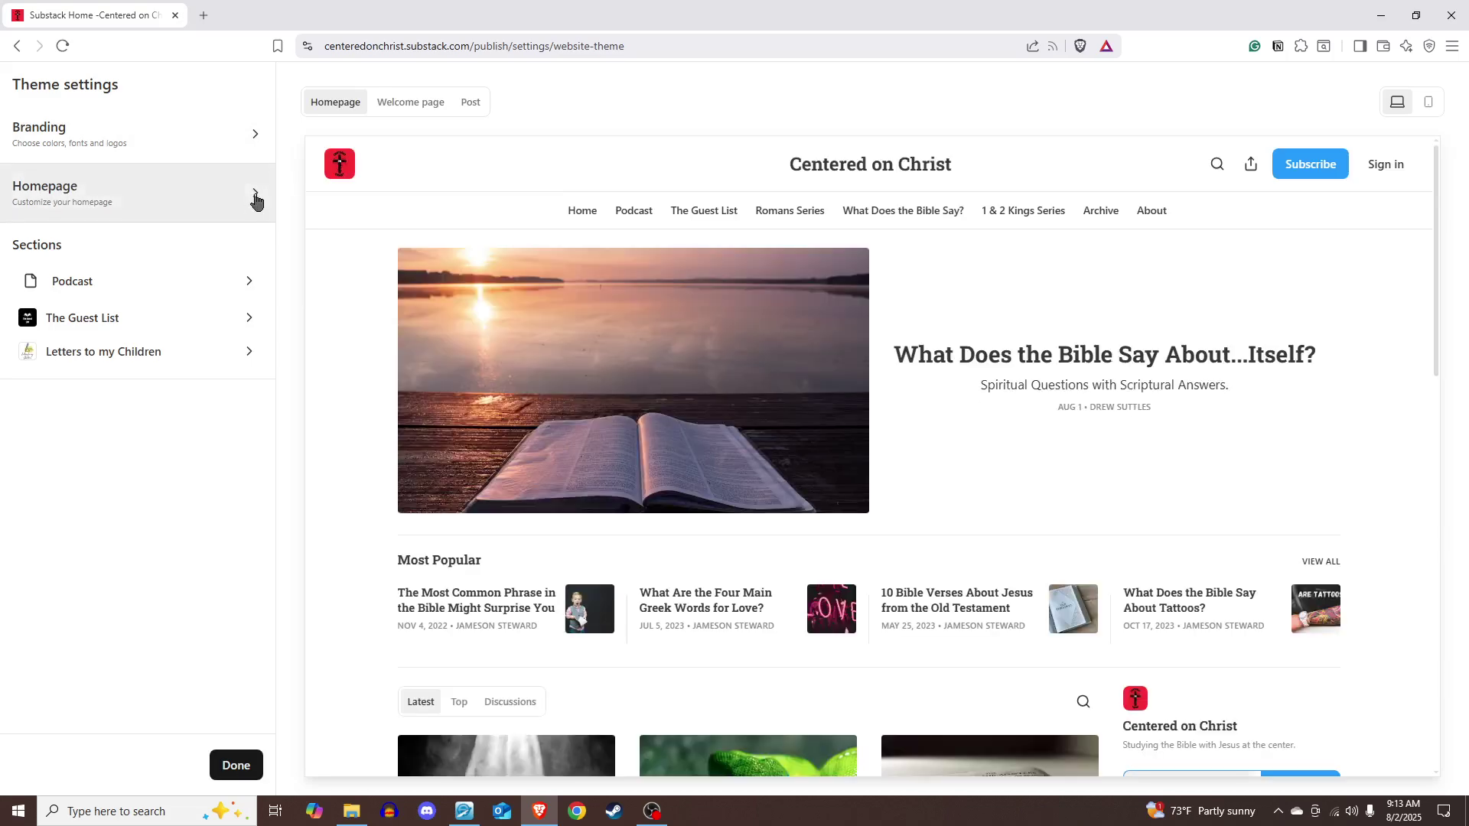
pyautogui.click(255, 205)
# Step: Turn on Advanced layouts and add a Subscribe block to the homepage
pyautogui.click(241, 413)
pyautogui.scroll(-3, 320, 493)
pyautogui.scroll(2, 319, 493)
pyautogui.click(137, 369)
pyautogui.scroll(-1, 757, 535)
pyautogui.scroll(2, 536, 604)
pyautogui.click(99, 540)
pyautogui.scroll(-1, 840, 597)
# Step: Set the non-subscriber message to 'Please subscribe!' and the free-subscriber message to 'Thanks for subscribing!'
pyautogui.click(65, 396)
pyautogui.write('Please subscribe!')
pyautogui.click(82, 472)
pyautogui.write('Thanks for subscribing!')
# Step: Preview the banner as non-subscribers, free subscribers and paid subscribers see it
pyautogui.click(170, 399)
pyautogui.click(178, 467)
pyautogui.click(154, 534)
# Step: Add a Grid block showing posts tagged 'What Does the Bible Say'
pyautogui.click(163, 396)
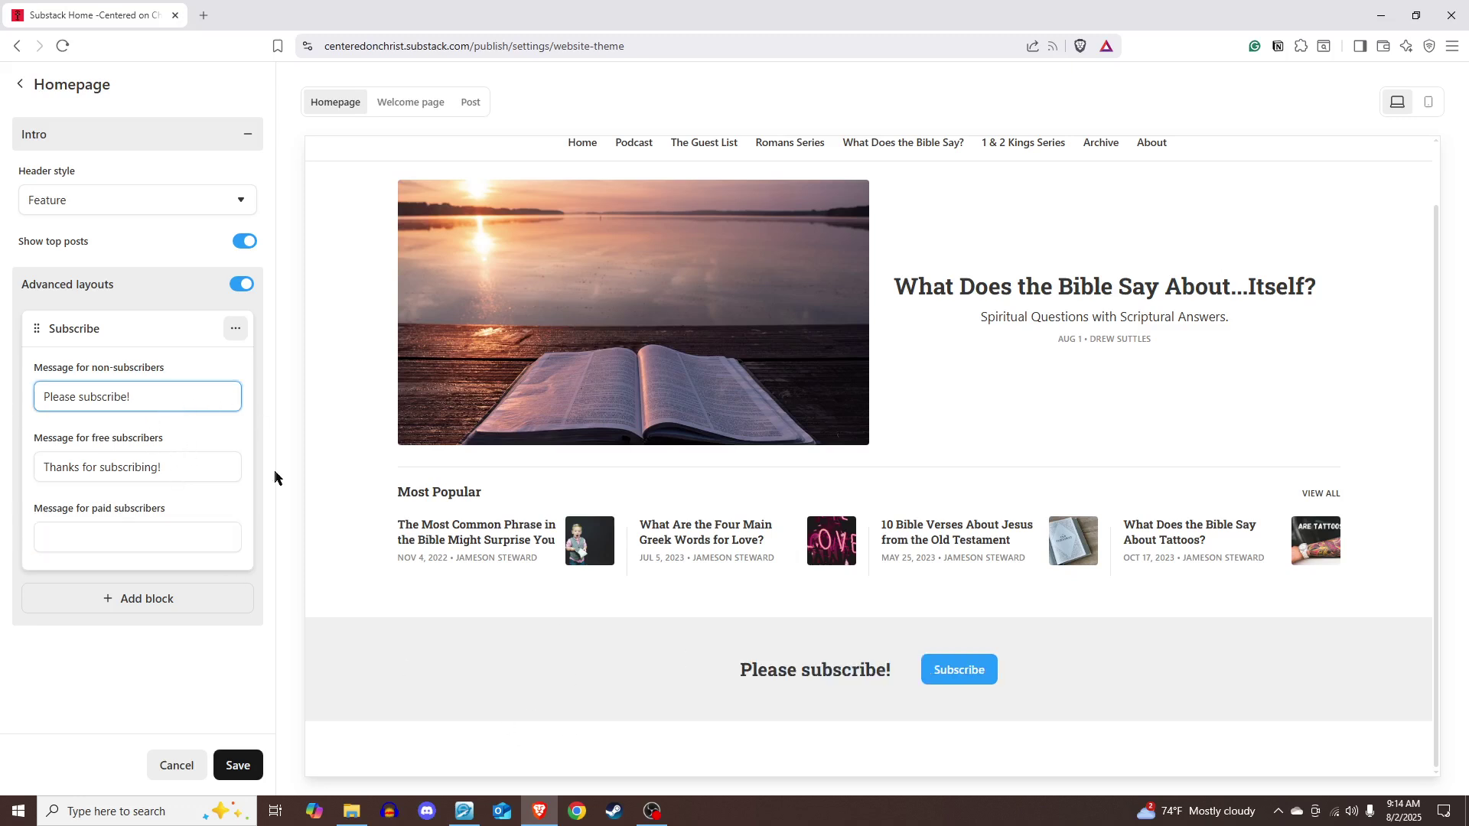
pyautogui.click(162, 606)
pyautogui.click(127, 468)
pyautogui.scroll(-3, 182, 553)
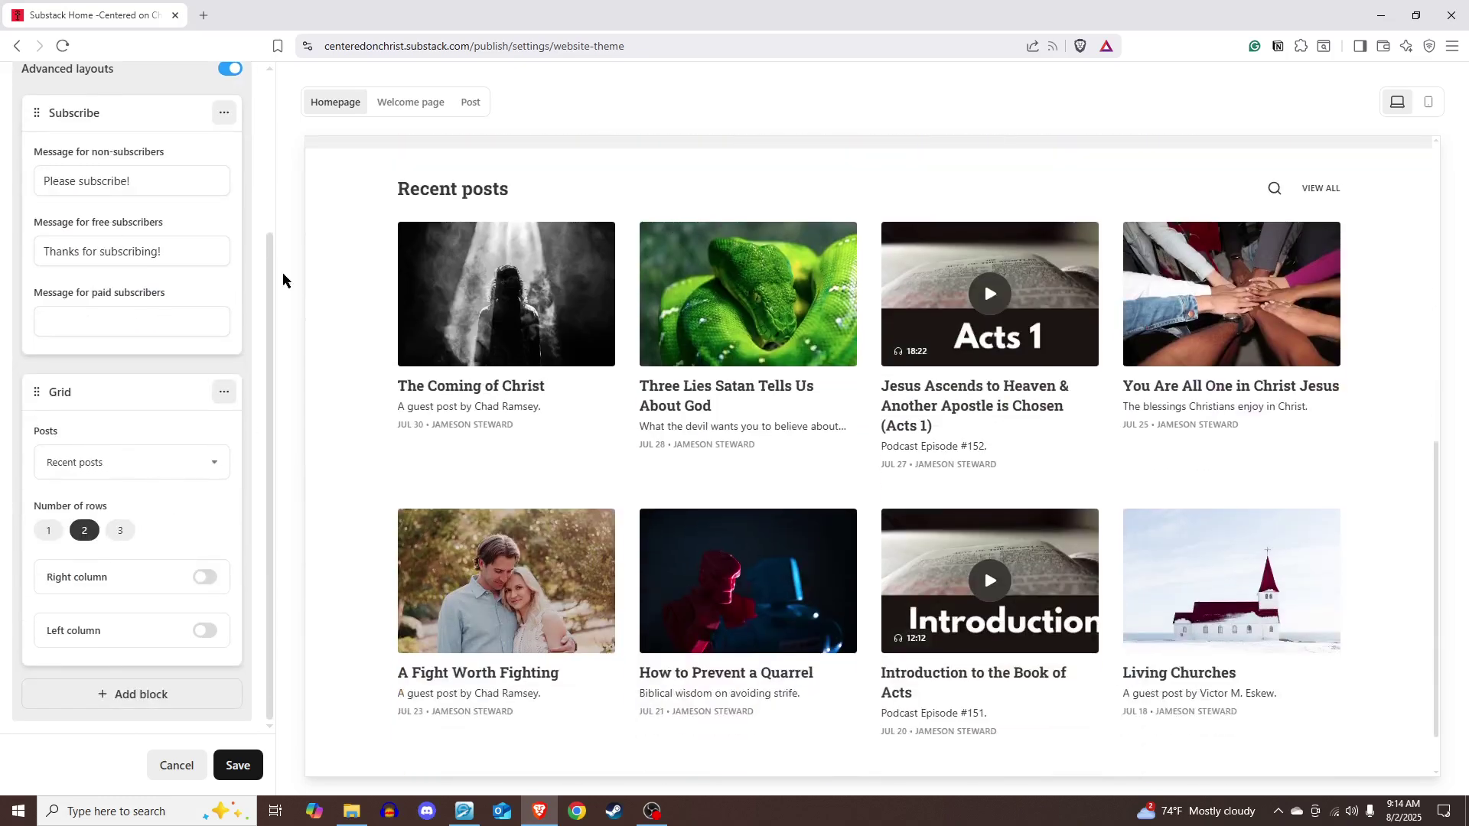
pyautogui.click(211, 468)
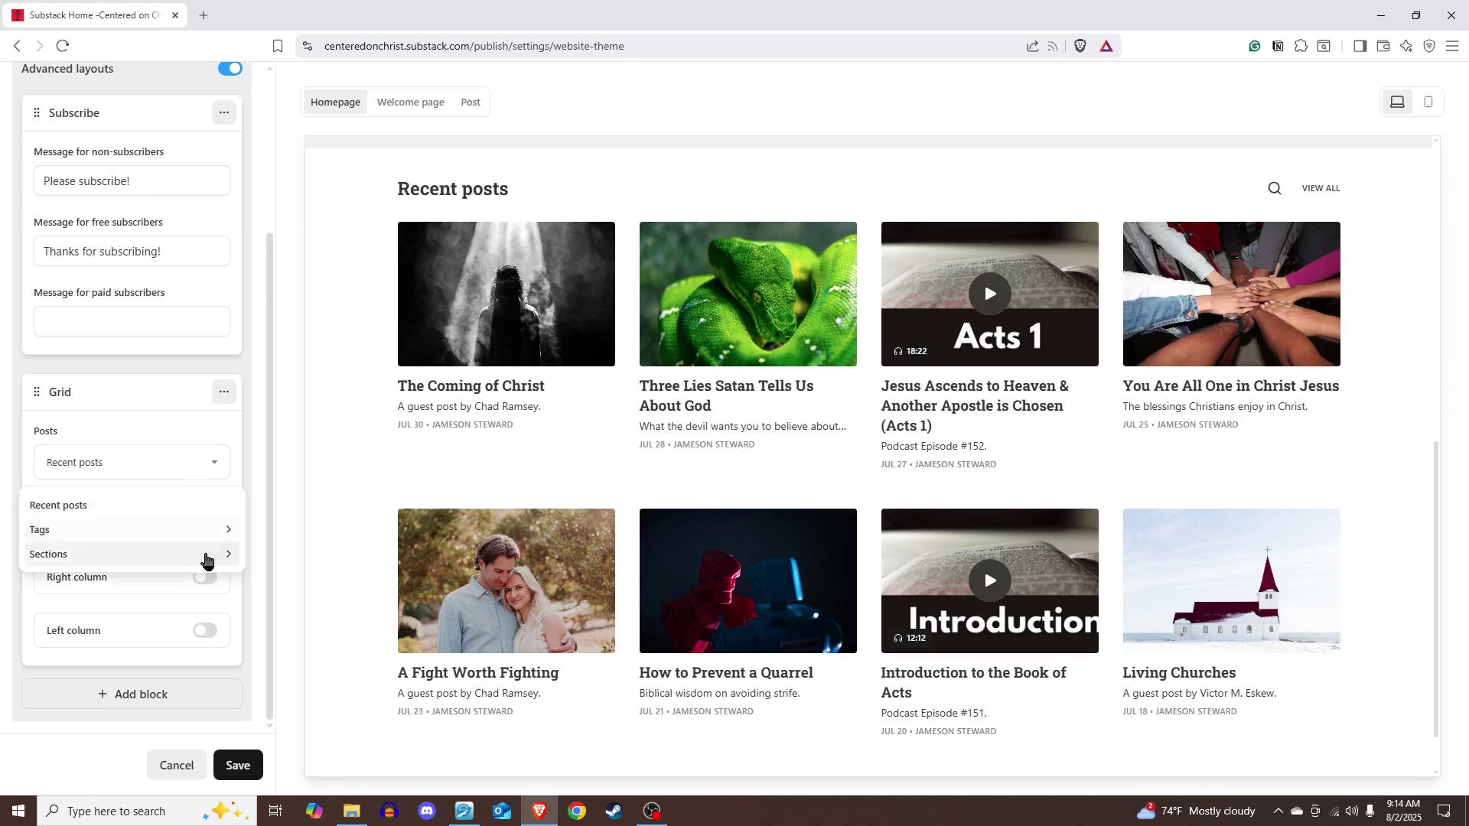
pyautogui.click(211, 533)
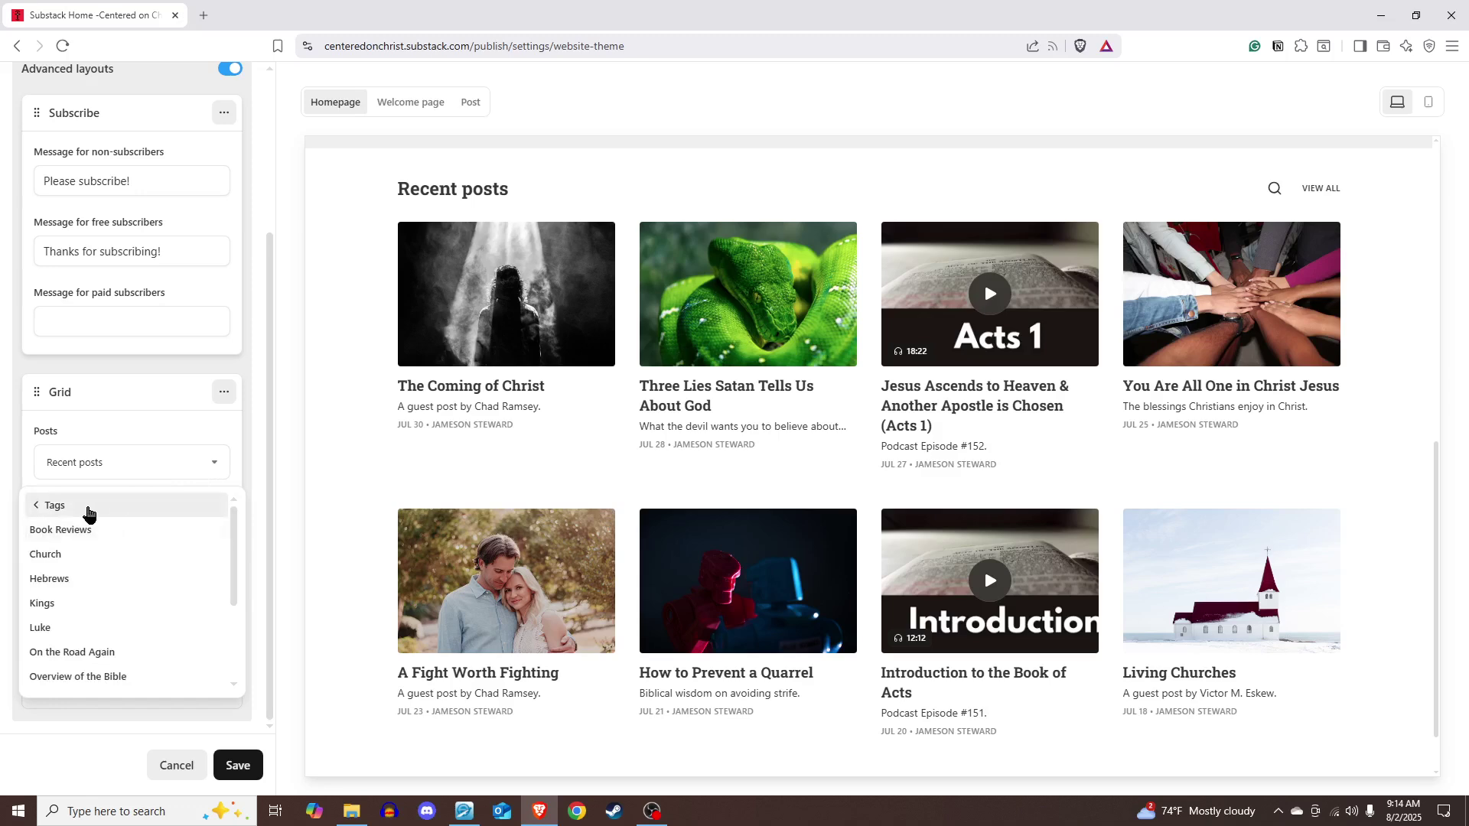
pyautogui.scroll(-2, 119, 580)
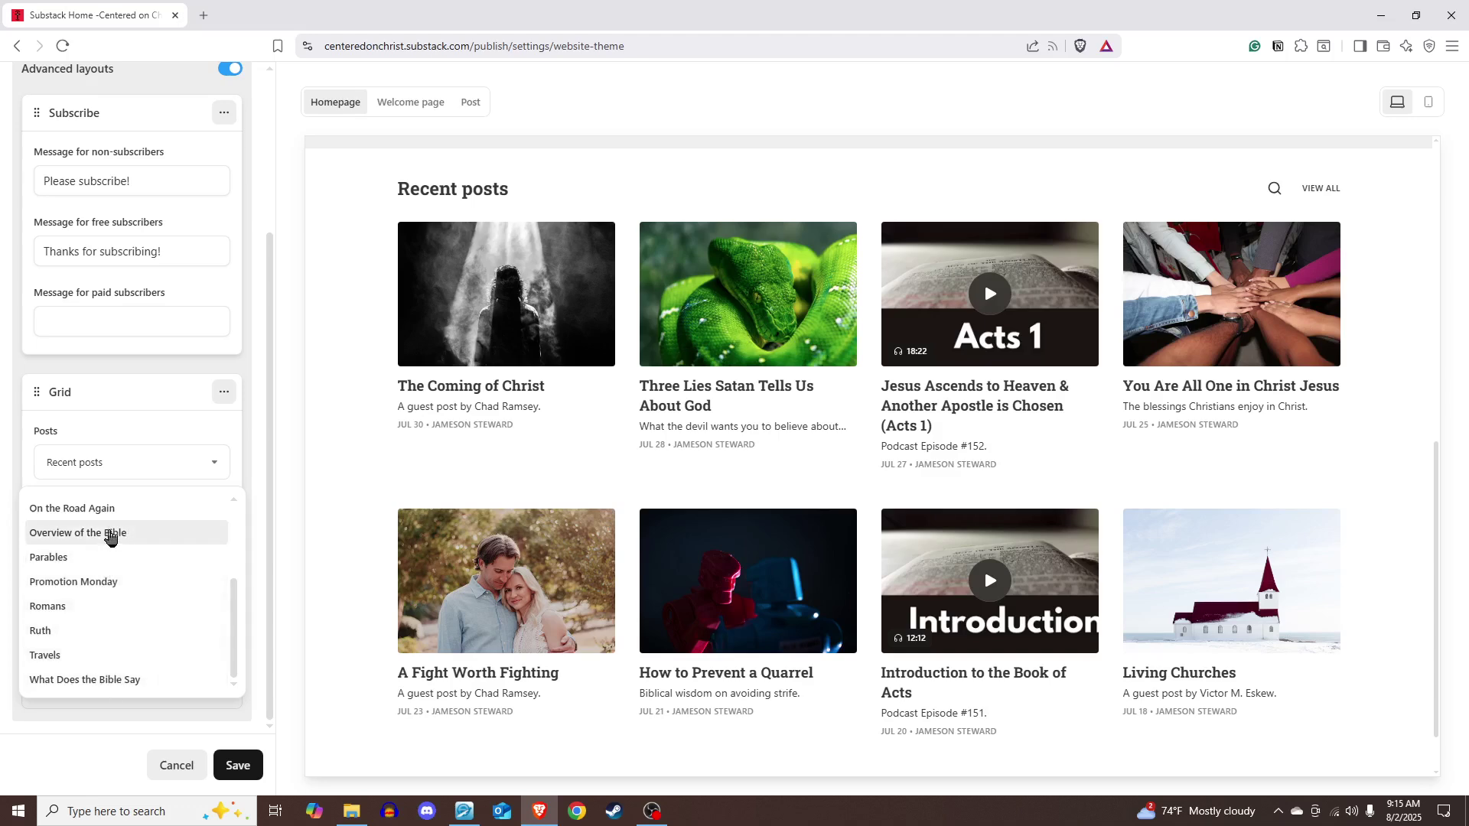
pyautogui.click(117, 679)
pyautogui.scroll(-5, 623, 582)
# Step: Reduce the tag grid's Number of rows to 1
pyautogui.scroll(10, 490, 466)
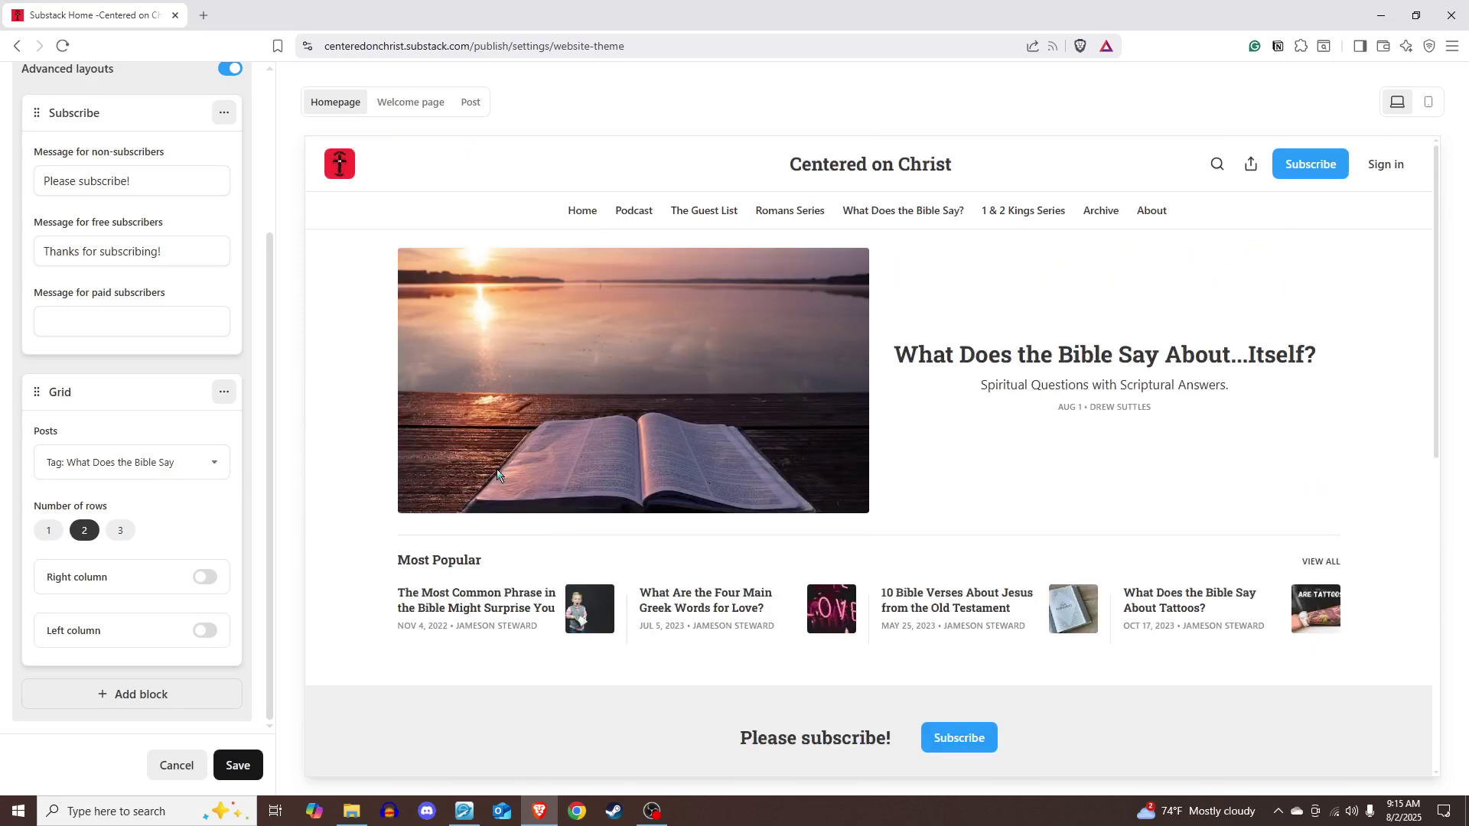
pyautogui.scroll(-4, 876, 260)
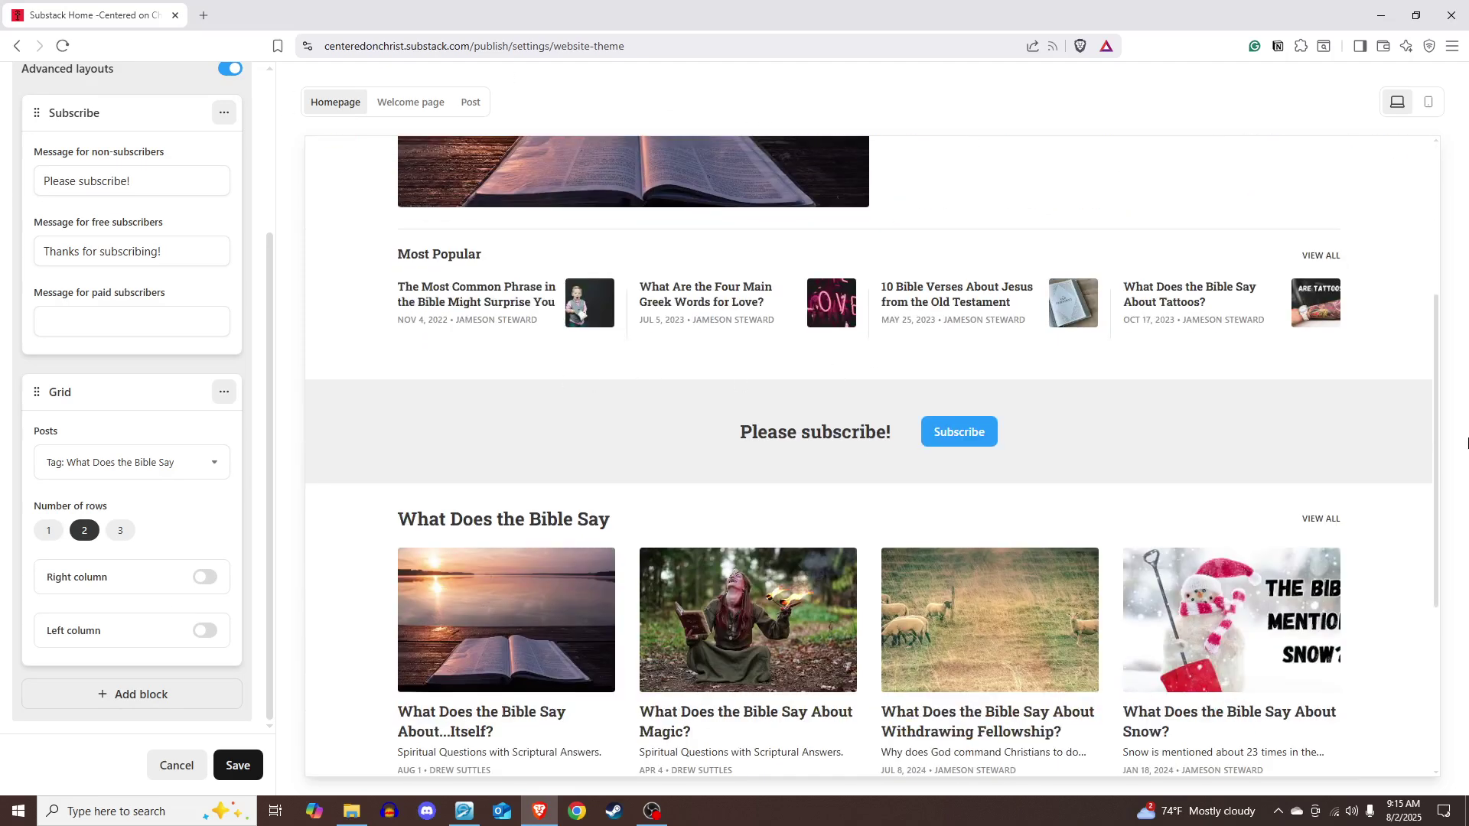
pyautogui.scroll(-4, 693, 351)
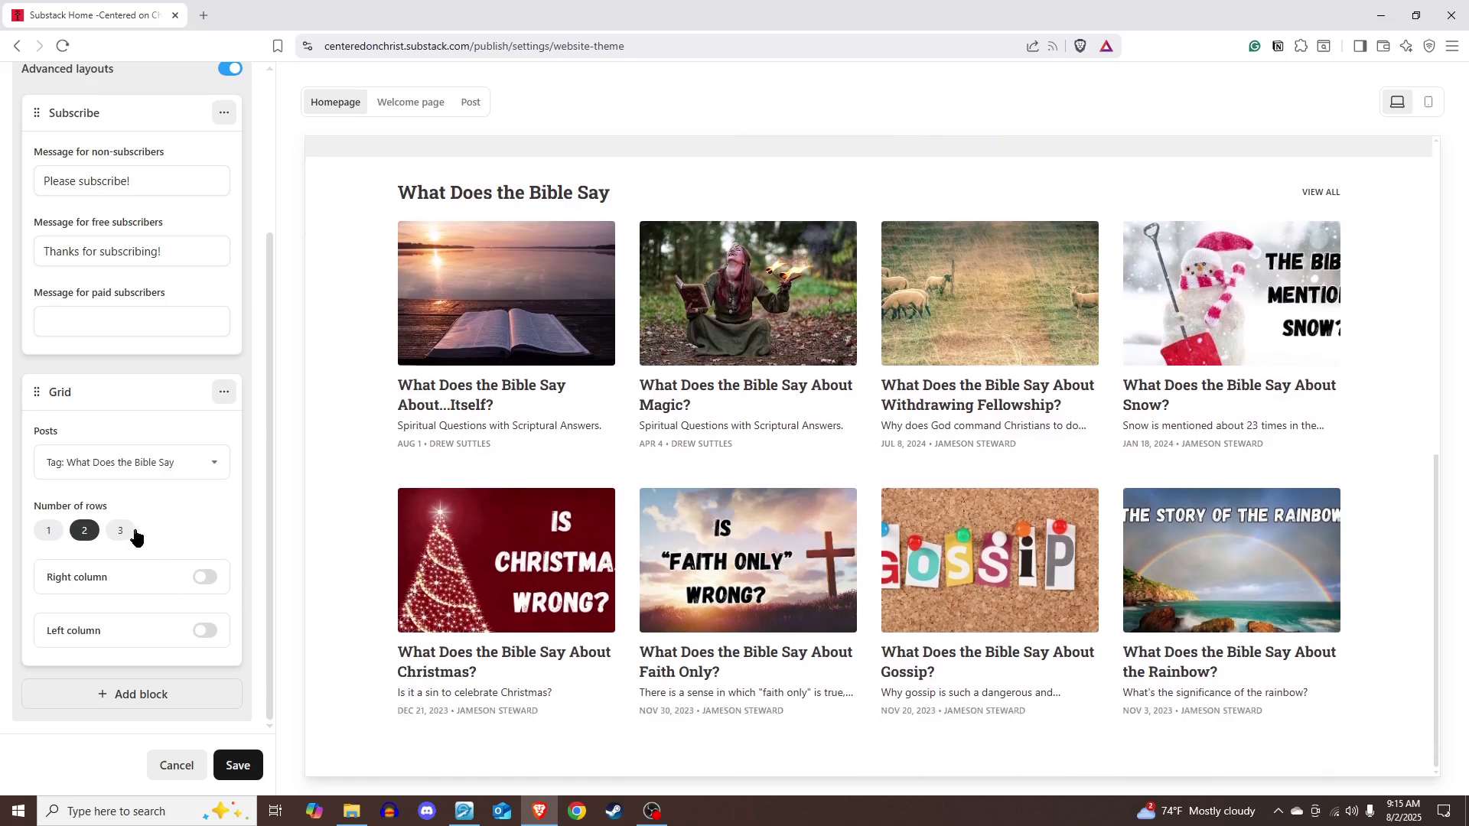
pyautogui.click(126, 531)
pyautogui.scroll(-3, 399, 557)
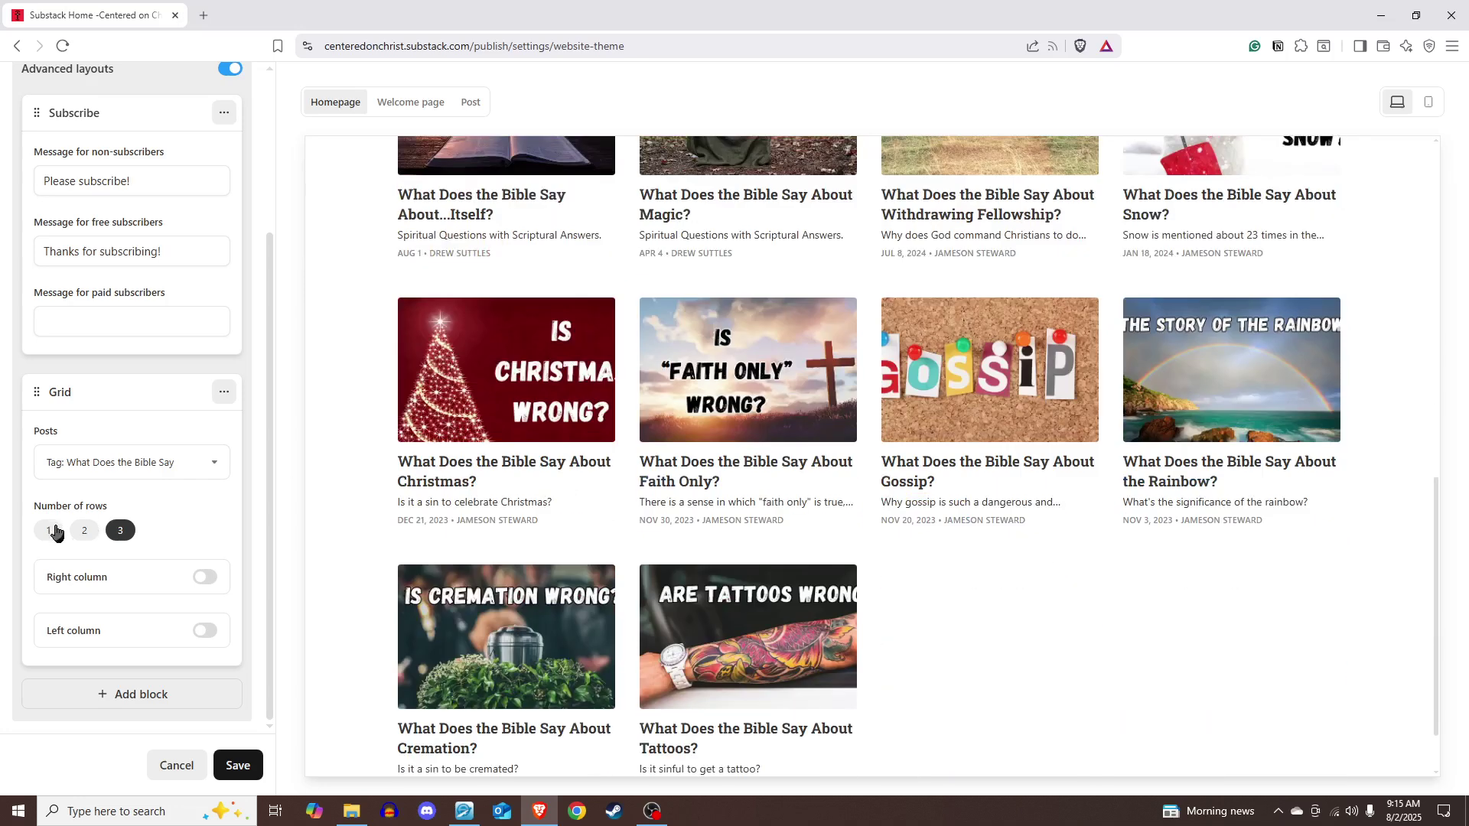
pyautogui.click(48, 530)
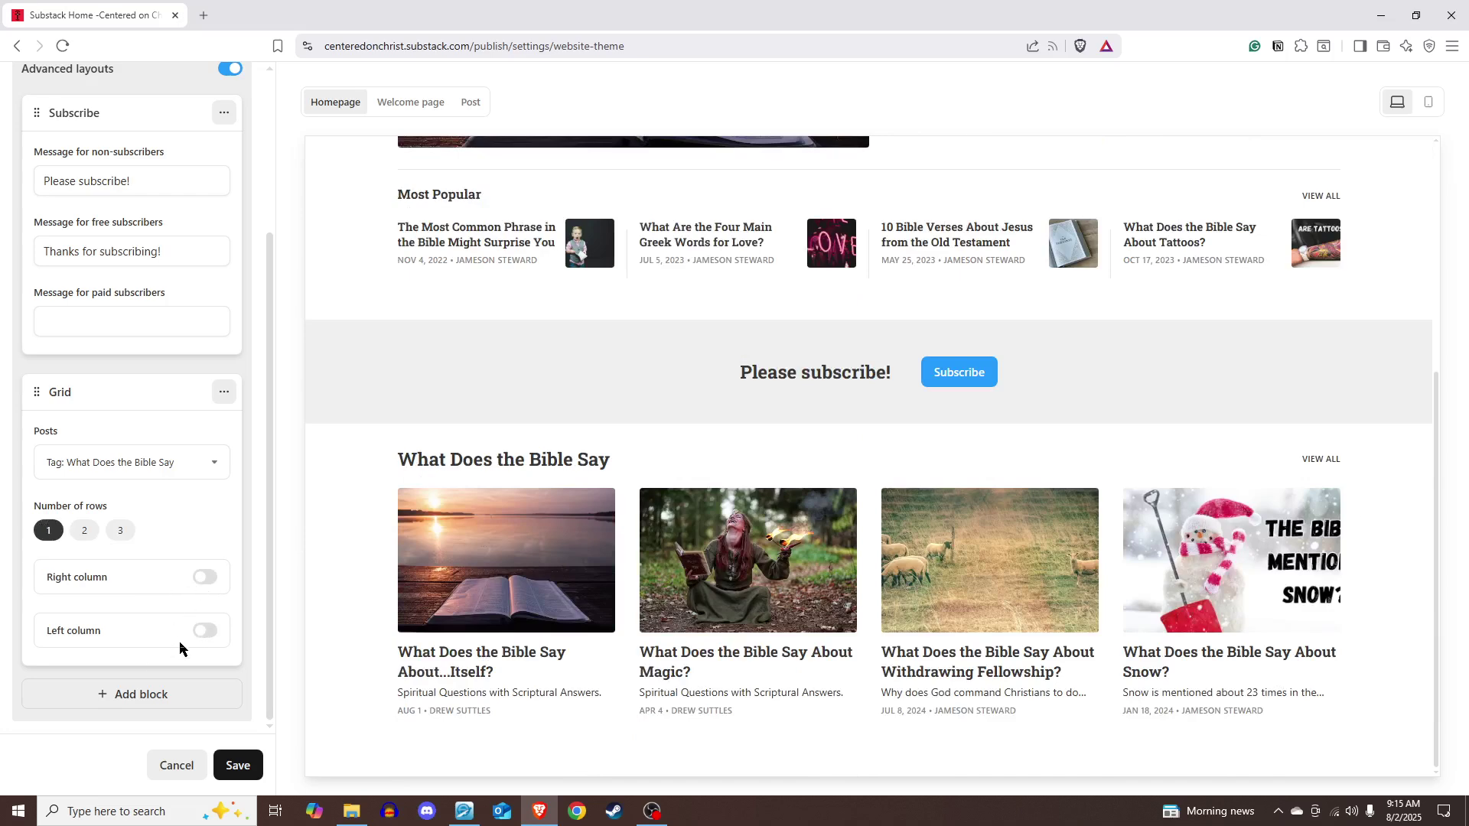
# Step: Turn on the grid's right column and add a Recommendations module to it
pyautogui.click(201, 580)
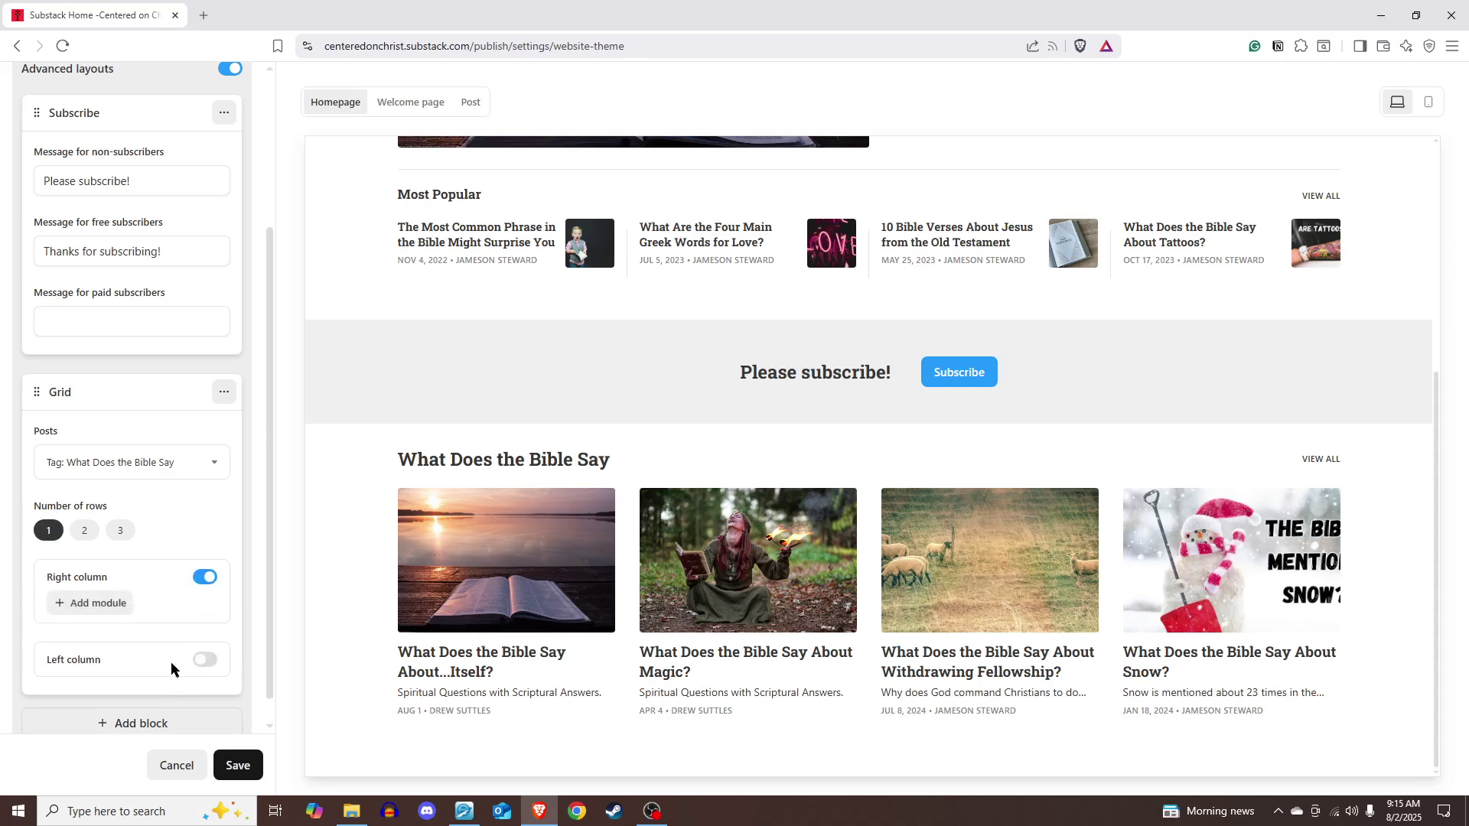
pyautogui.click(105, 603)
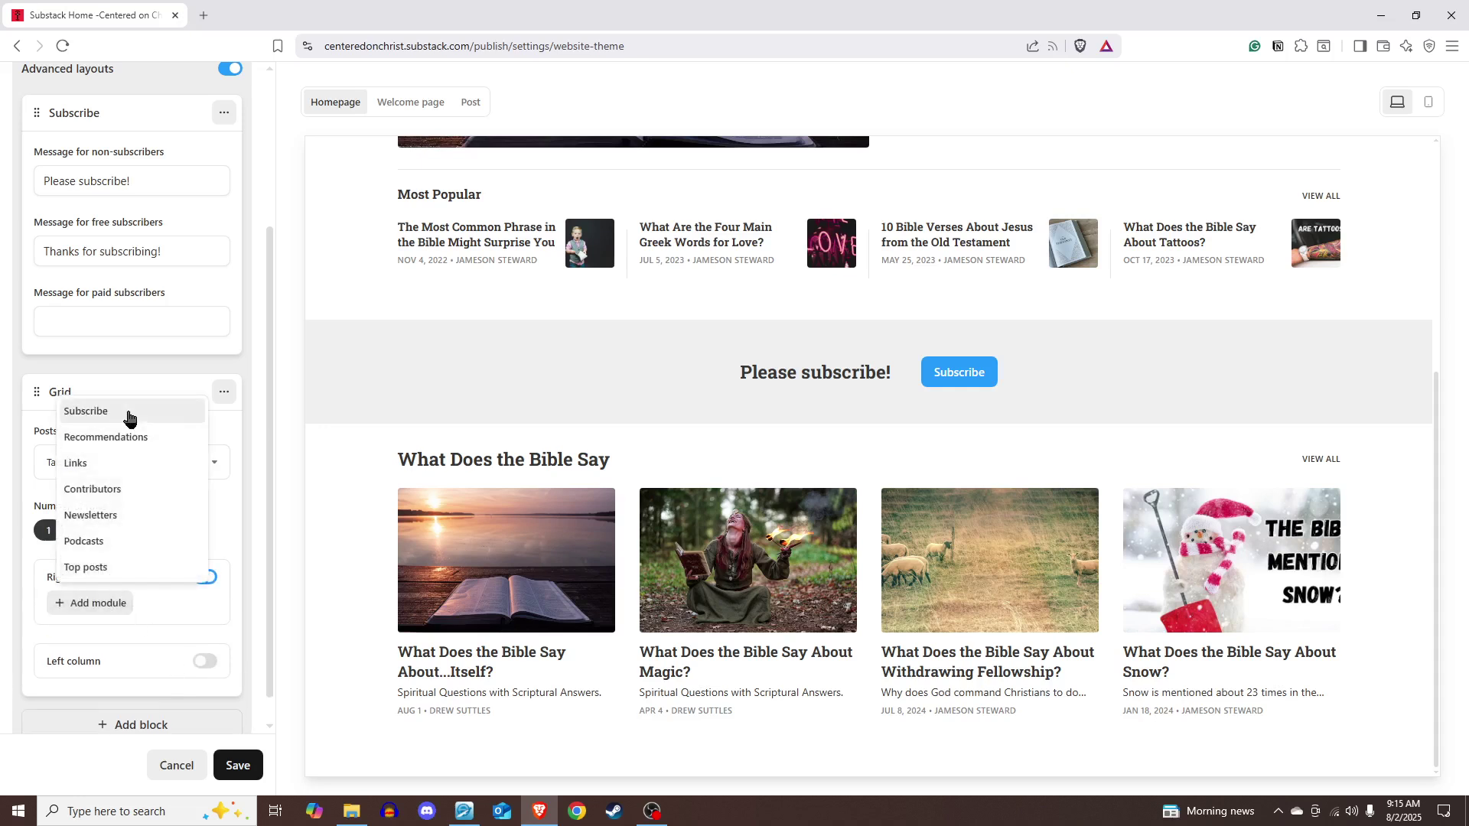
pyautogui.click(103, 438)
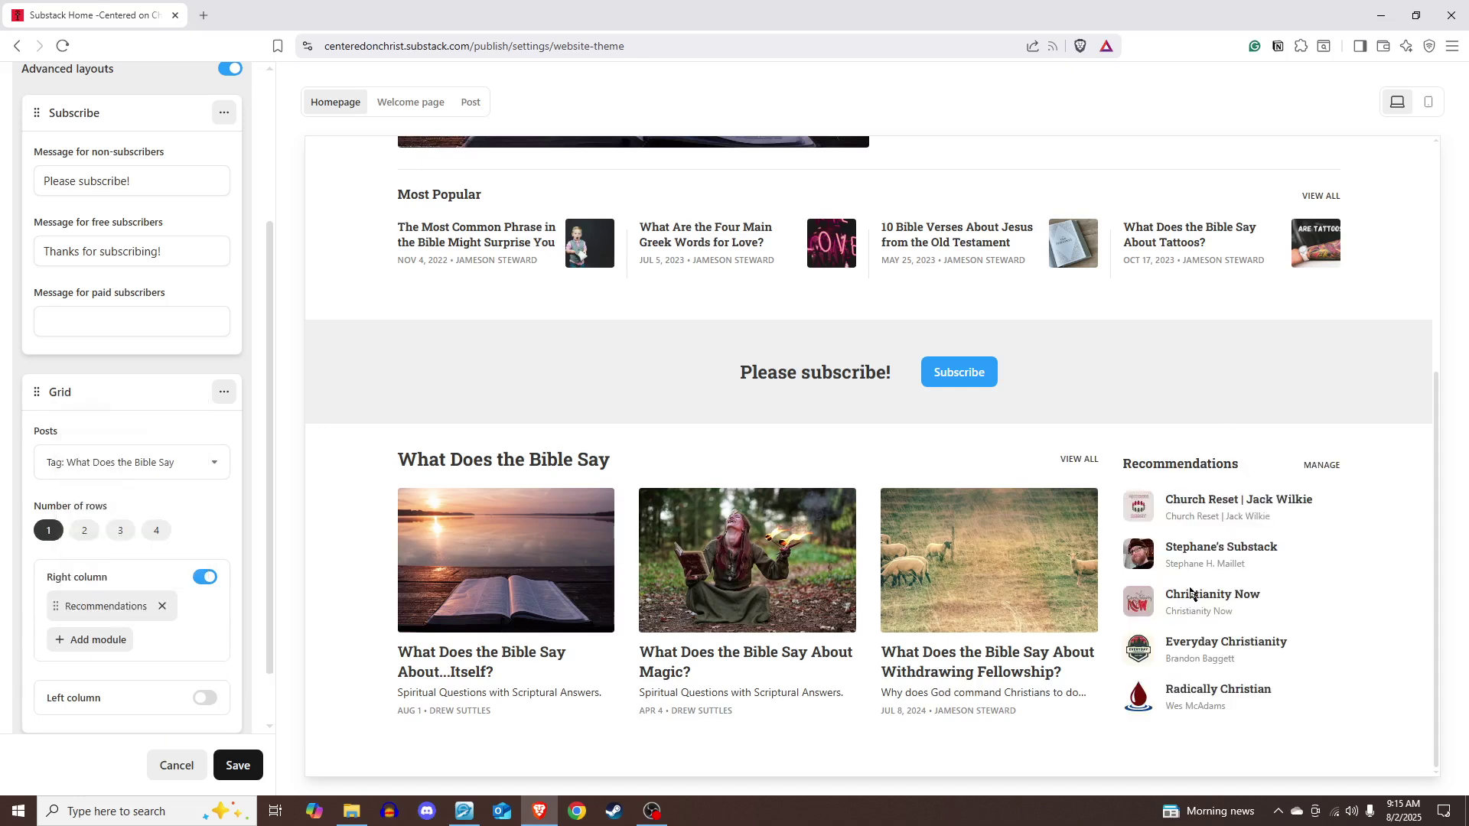
pyautogui.scroll(-2, 153, 699)
pyautogui.click(140, 695)
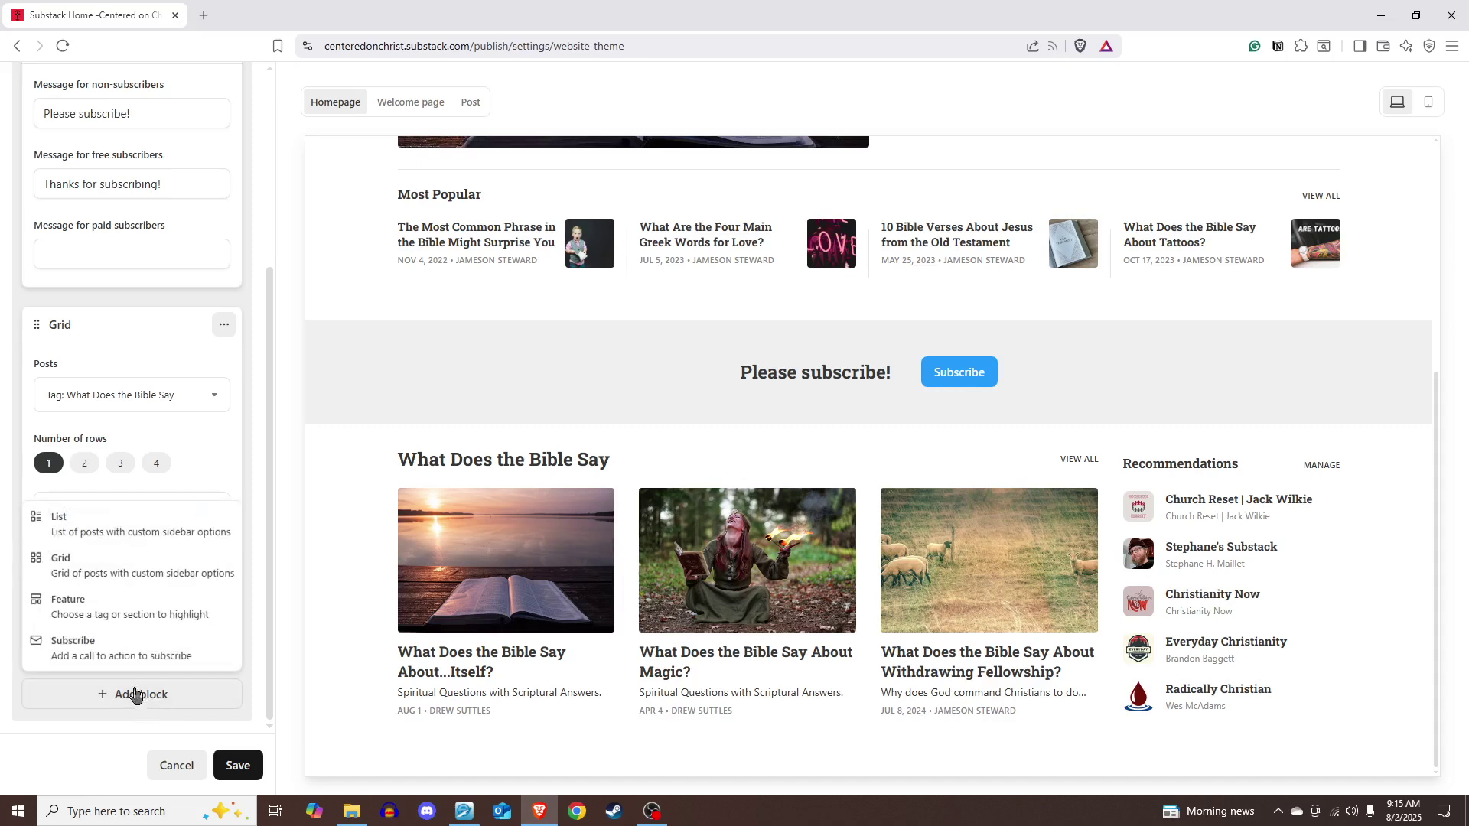
pyautogui.click(128, 616)
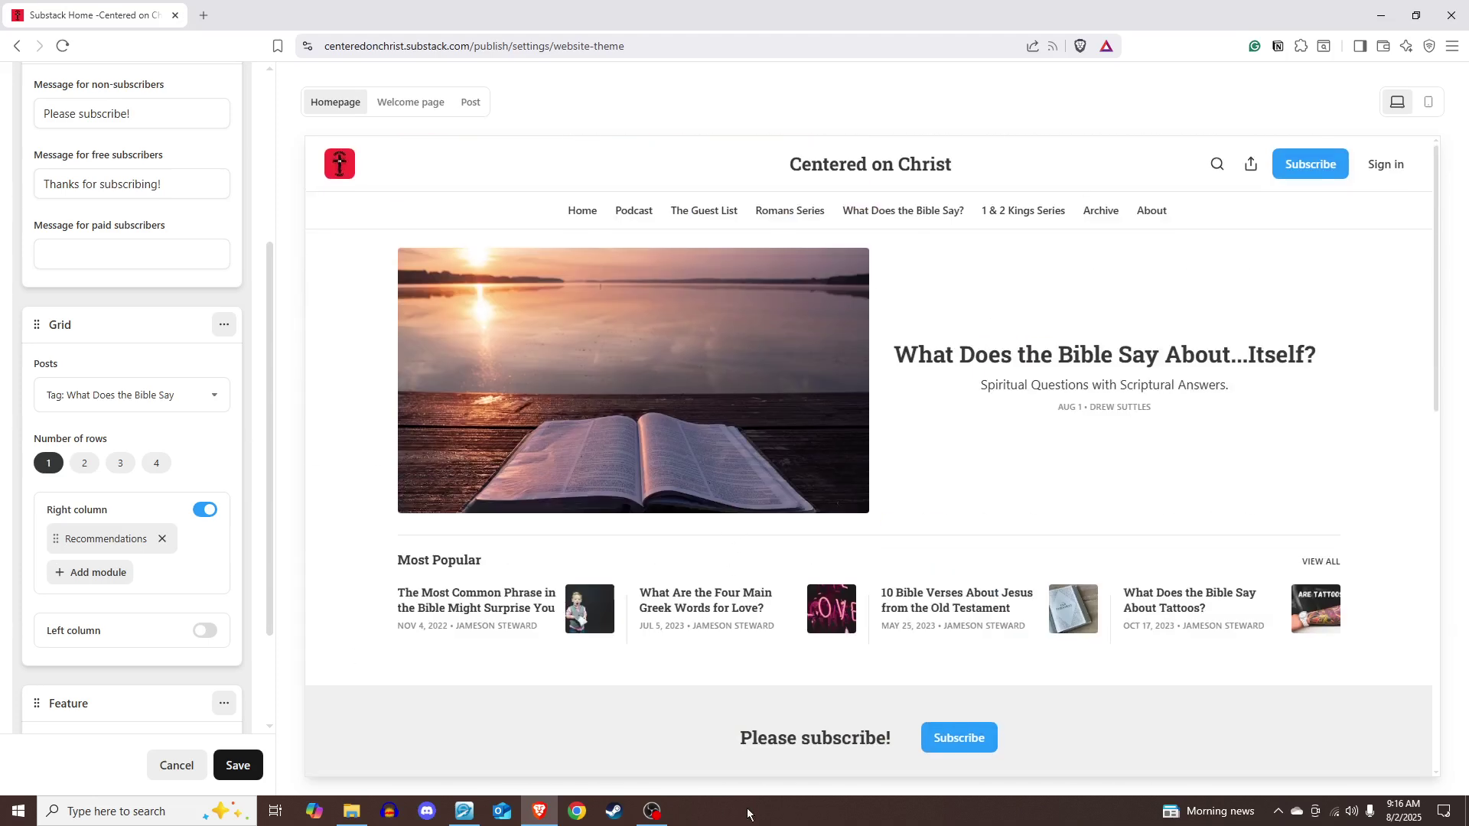
pyautogui.scroll(-10, 712, 688)
pyautogui.click(161, 700)
pyautogui.click(215, 632)
pyautogui.click(217, 590)
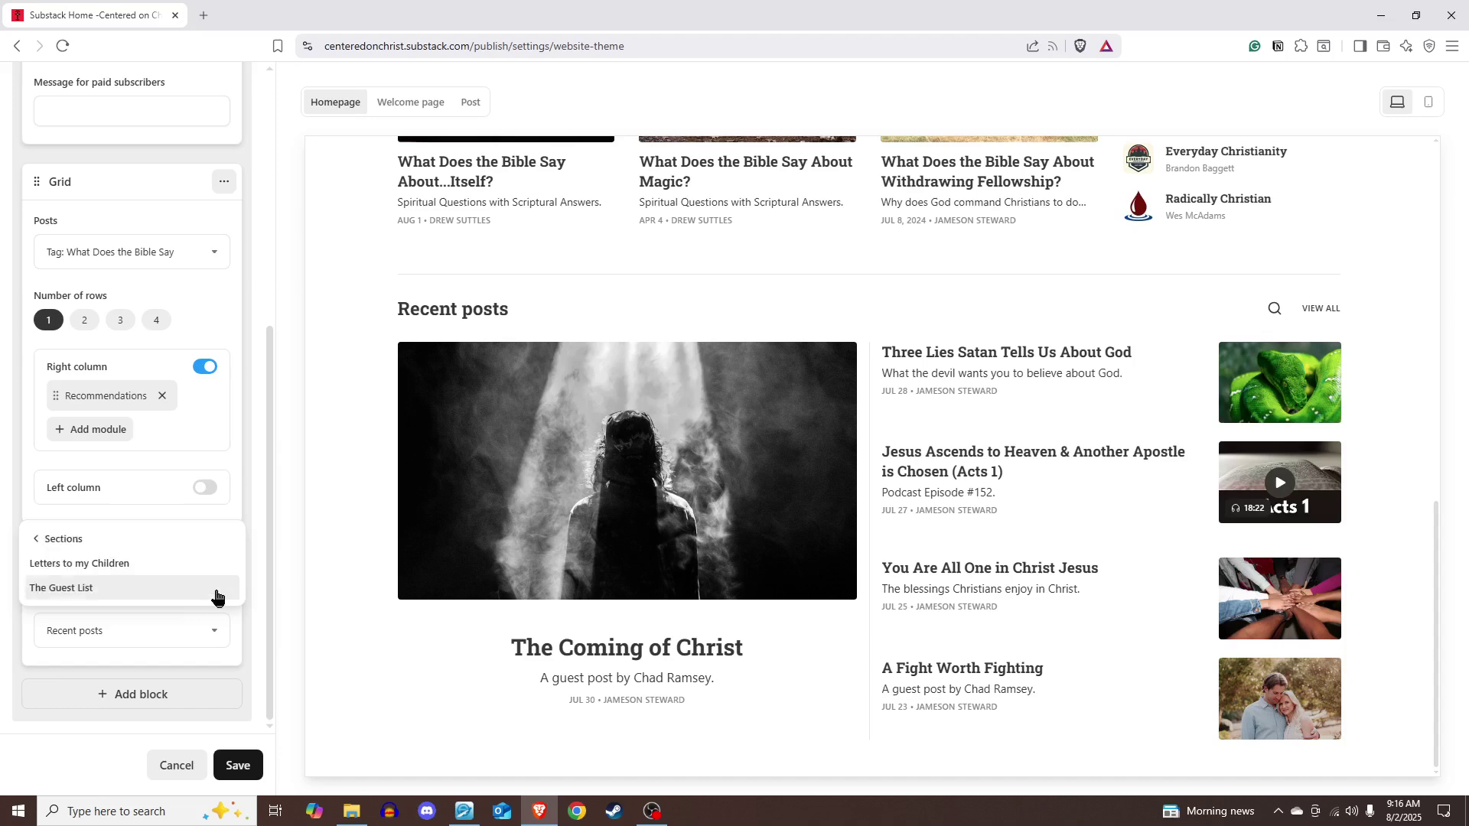
pyautogui.click(106, 591)
pyautogui.scroll(-4, 519, 612)
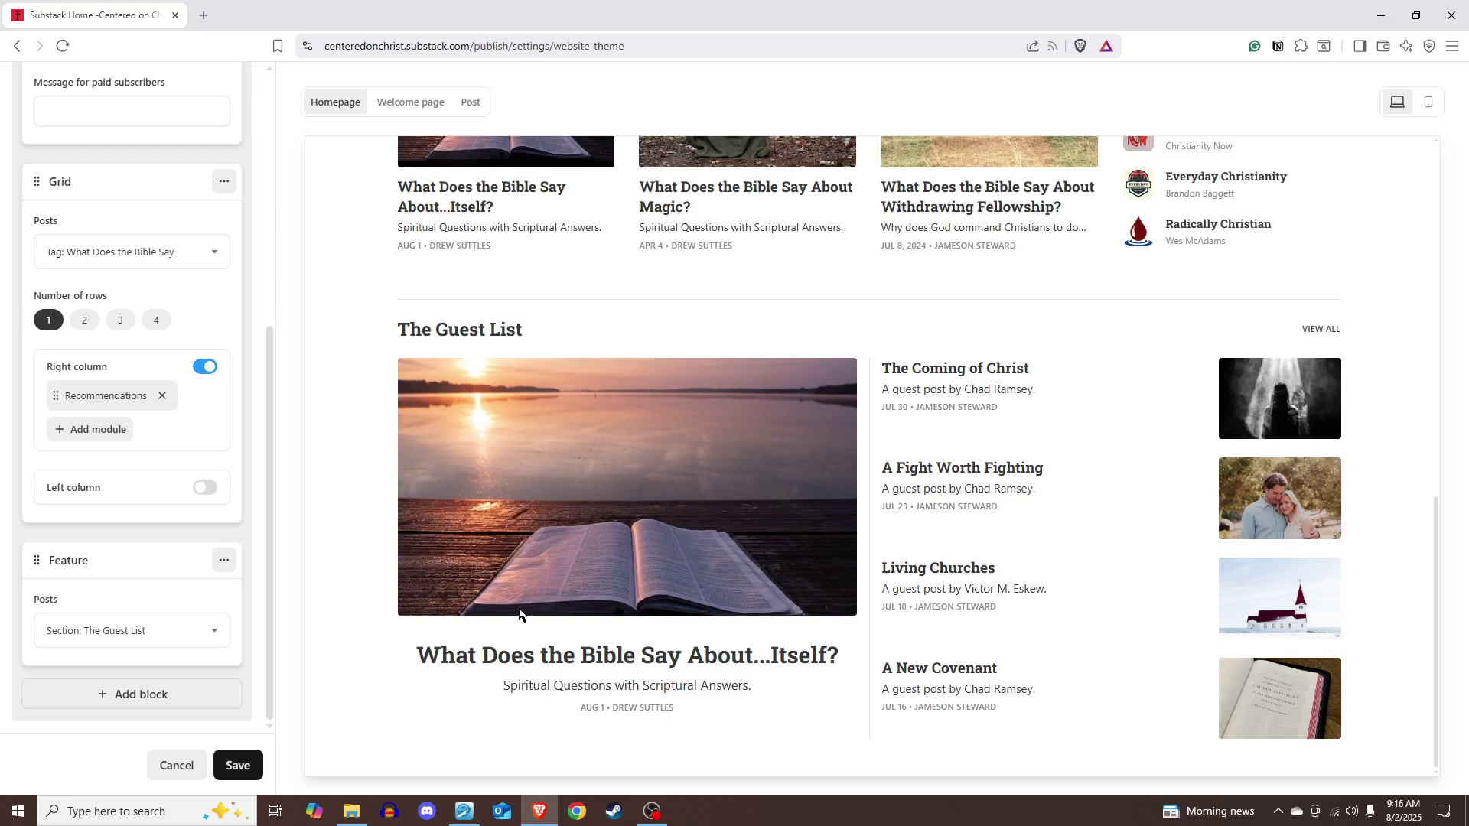
pyautogui.click(225, 563)
pyautogui.click(225, 566)
pyautogui.click(222, 568)
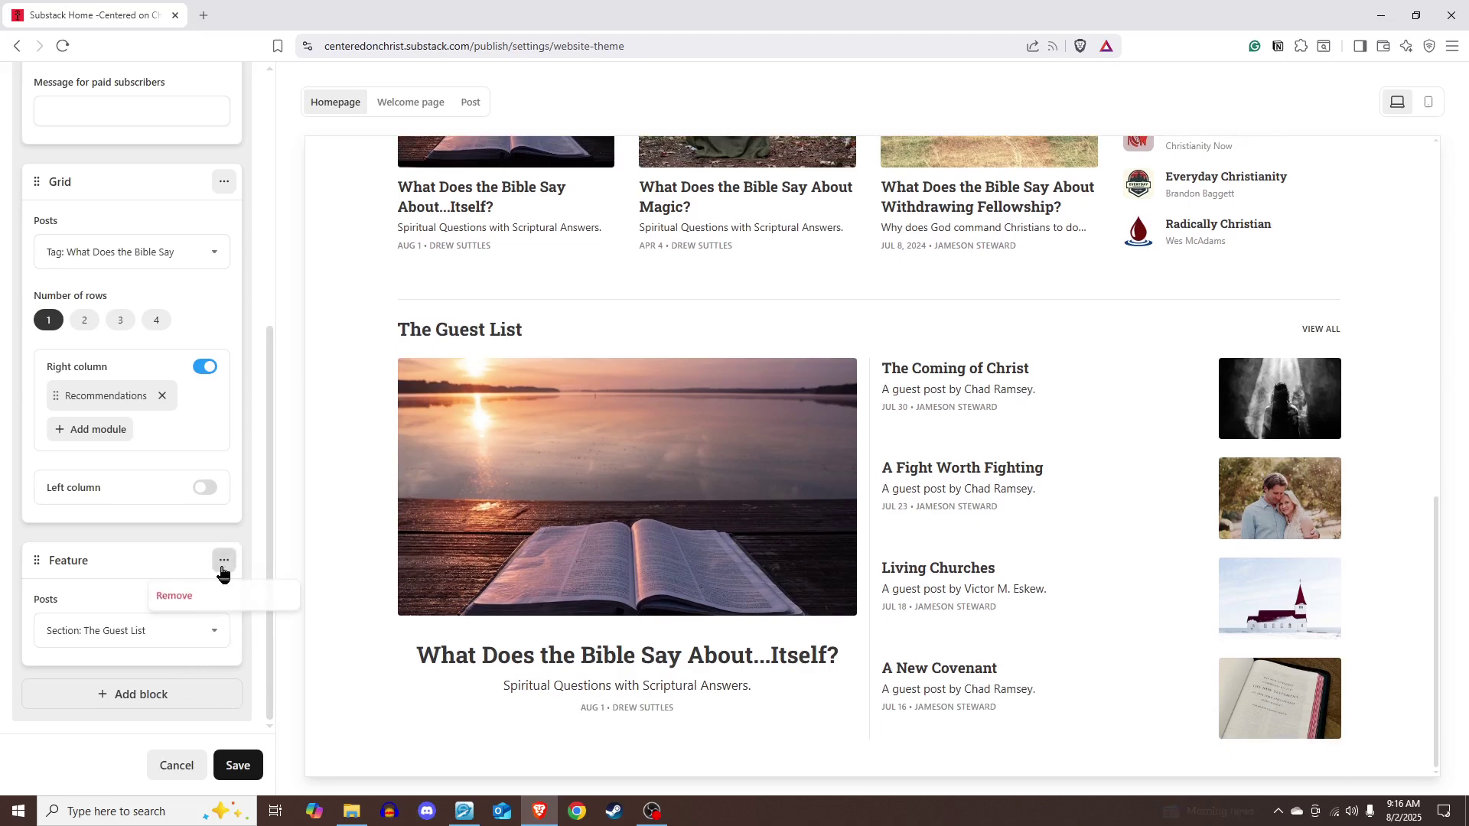
pyautogui.click(203, 600)
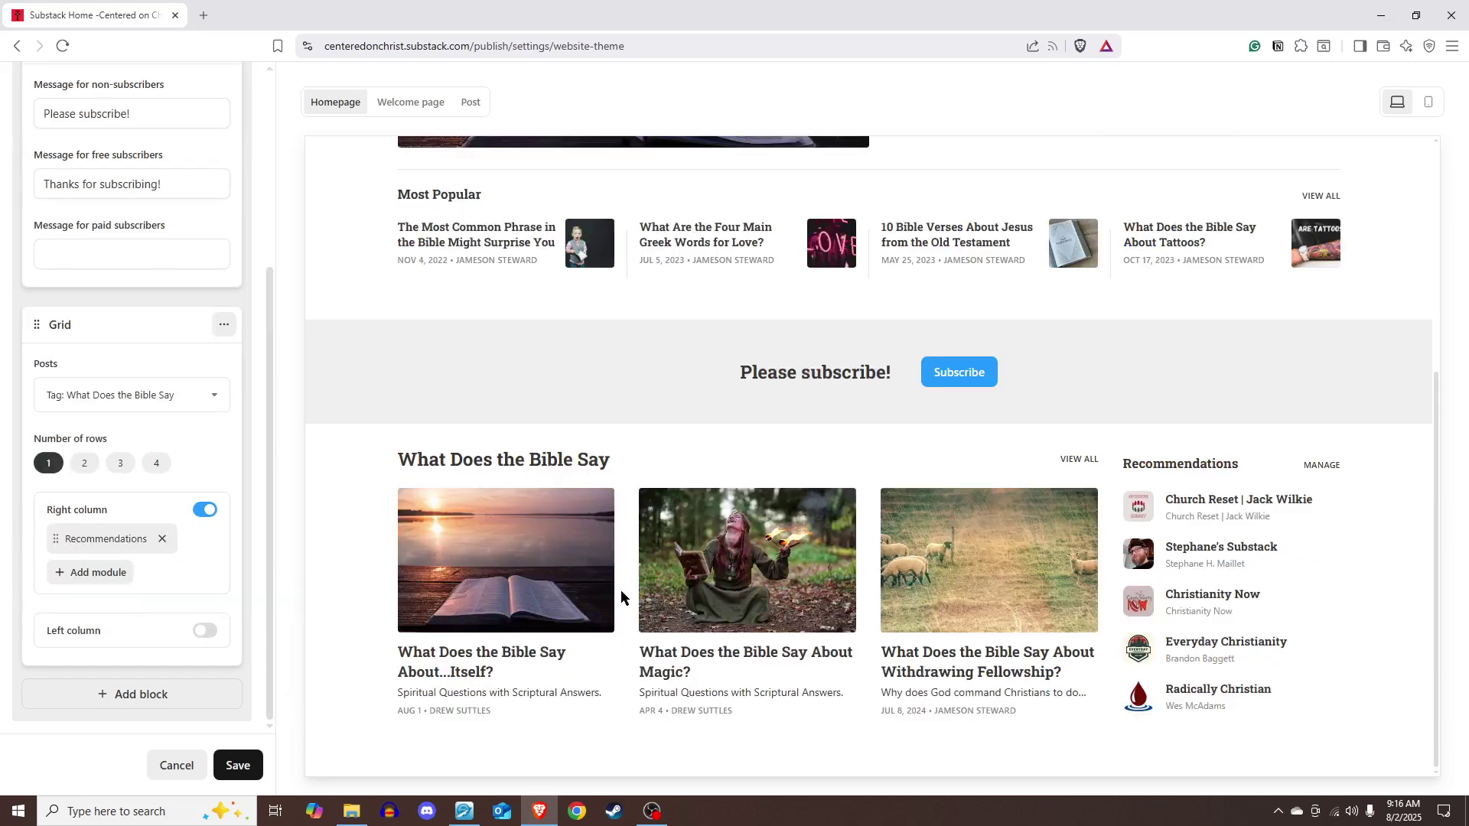
# Step: Add a List block below the grid and set its Number of posts to 5
pyautogui.scroll(5, 639, 658)
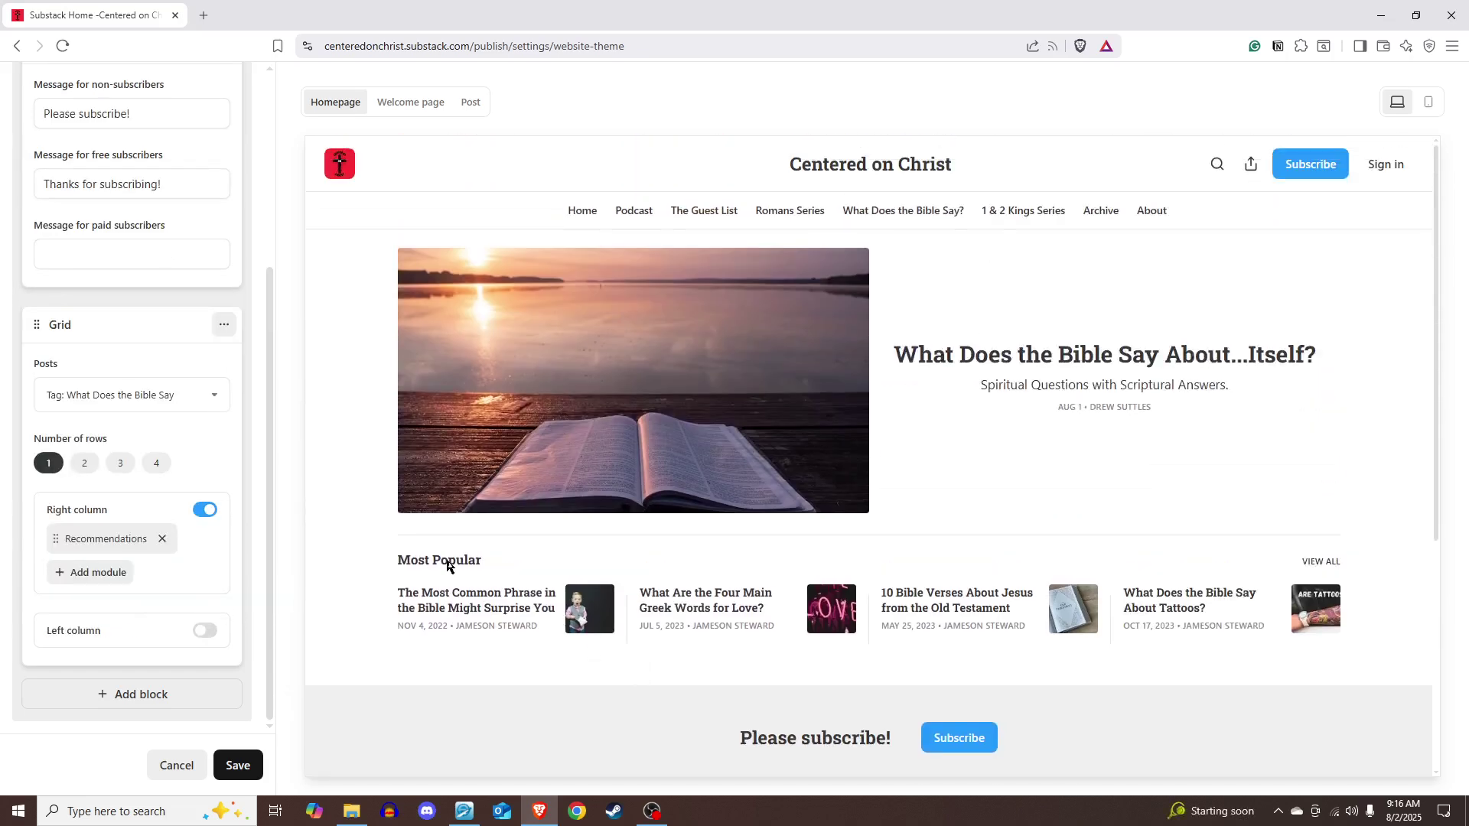
pyautogui.scroll(-5, 334, 585)
pyautogui.scroll(4, 337, 585)
pyautogui.scroll(-4, 328, 597)
pyautogui.click(172, 694)
pyautogui.click(105, 528)
pyautogui.scroll(-8, 463, 692)
pyautogui.scroll(2, 166, 569)
pyautogui.scroll(1, 694, 606)
pyautogui.scroll(-5, 204, 666)
pyautogui.scroll(-3, 741, 613)
pyautogui.click(121, 532)
# Step: Turn on the list's left column and add a Links module to it
pyautogui.click(203, 634)
pyautogui.click(92, 656)
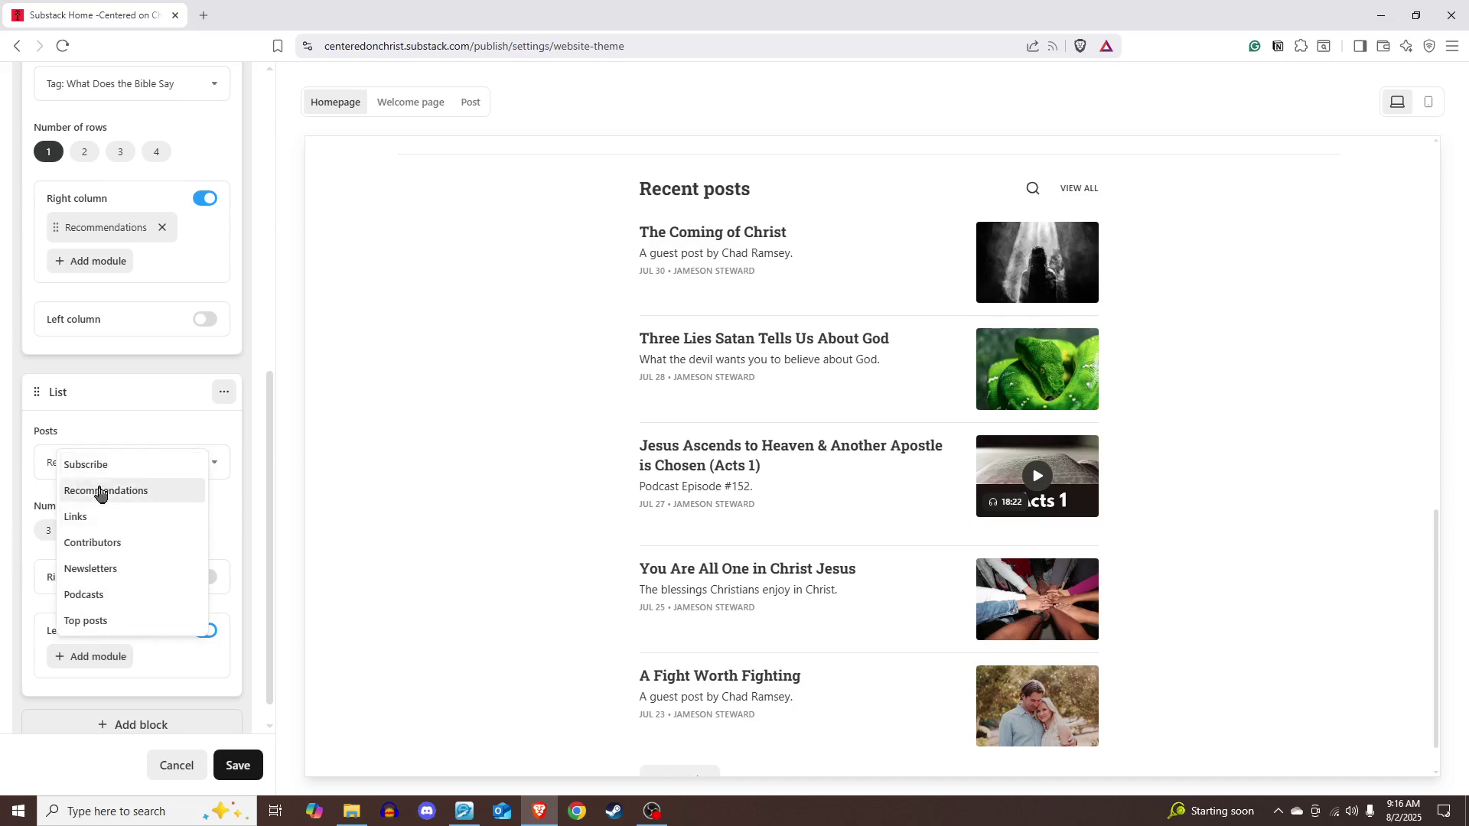
pyautogui.click(80, 517)
pyautogui.scroll(5, 474, 650)
pyautogui.scroll(-2, 485, 584)
pyautogui.scroll(7, 673, 475)
pyautogui.scroll(3, 652, 493)
pyautogui.scroll(6, 163, 392)
pyautogui.scroll(2, 163, 392)
pyautogui.click(208, 201)
# Step: Choose the Media Feature header style, showing the latest post as a full-width hero image
pyautogui.click(91, 292)
pyautogui.scroll(-3, 684, 466)
pyautogui.scroll(3, 686, 486)
pyautogui.scroll(-4, 687, 505)
pyautogui.scroll(-10, 712, 551)
pyautogui.scroll(5, 713, 566)
pyautogui.scroll(5, 739, 582)
pyautogui.scroll(5, 741, 583)
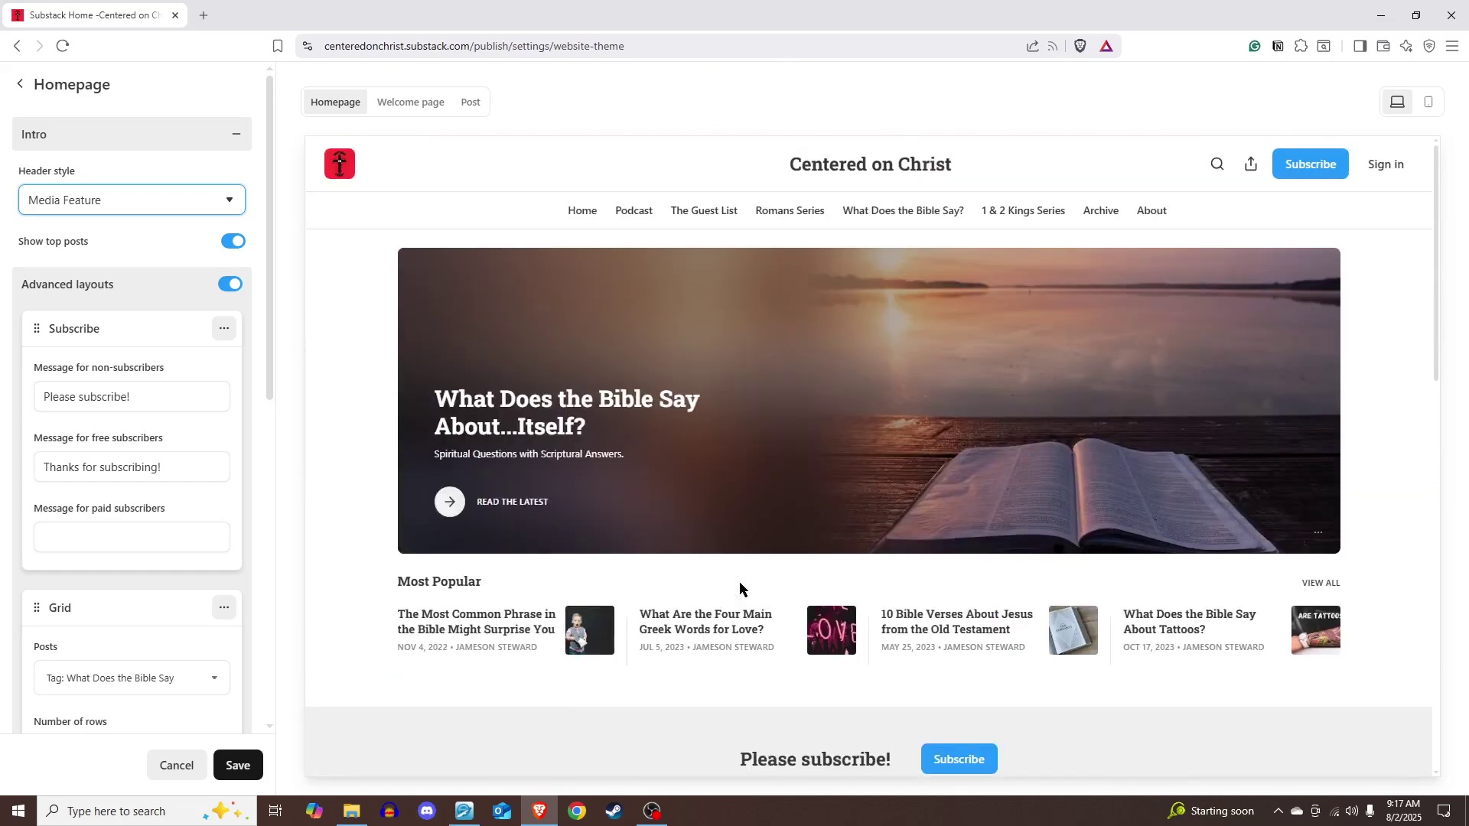
pyautogui.scroll(-5, 741, 583)
pyautogui.scroll(-5, 737, 582)
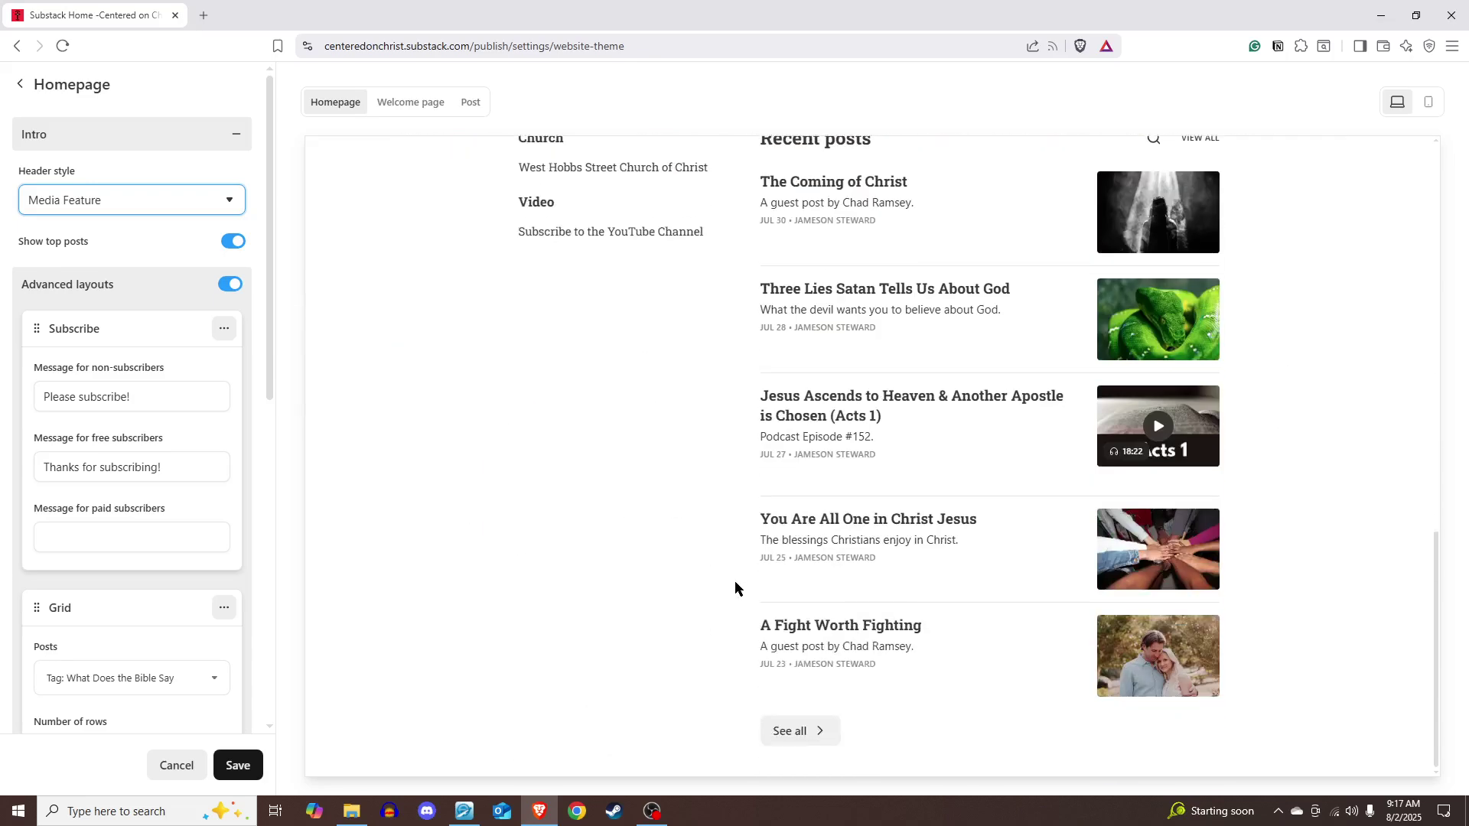
pyautogui.scroll(5, 734, 587)
pyautogui.scroll(6, 499, 497)
# Step: Cancel all unsaved homepage changes, then reopen Homepage settings to confirm the original Feature header
pyautogui.click(172, 765)
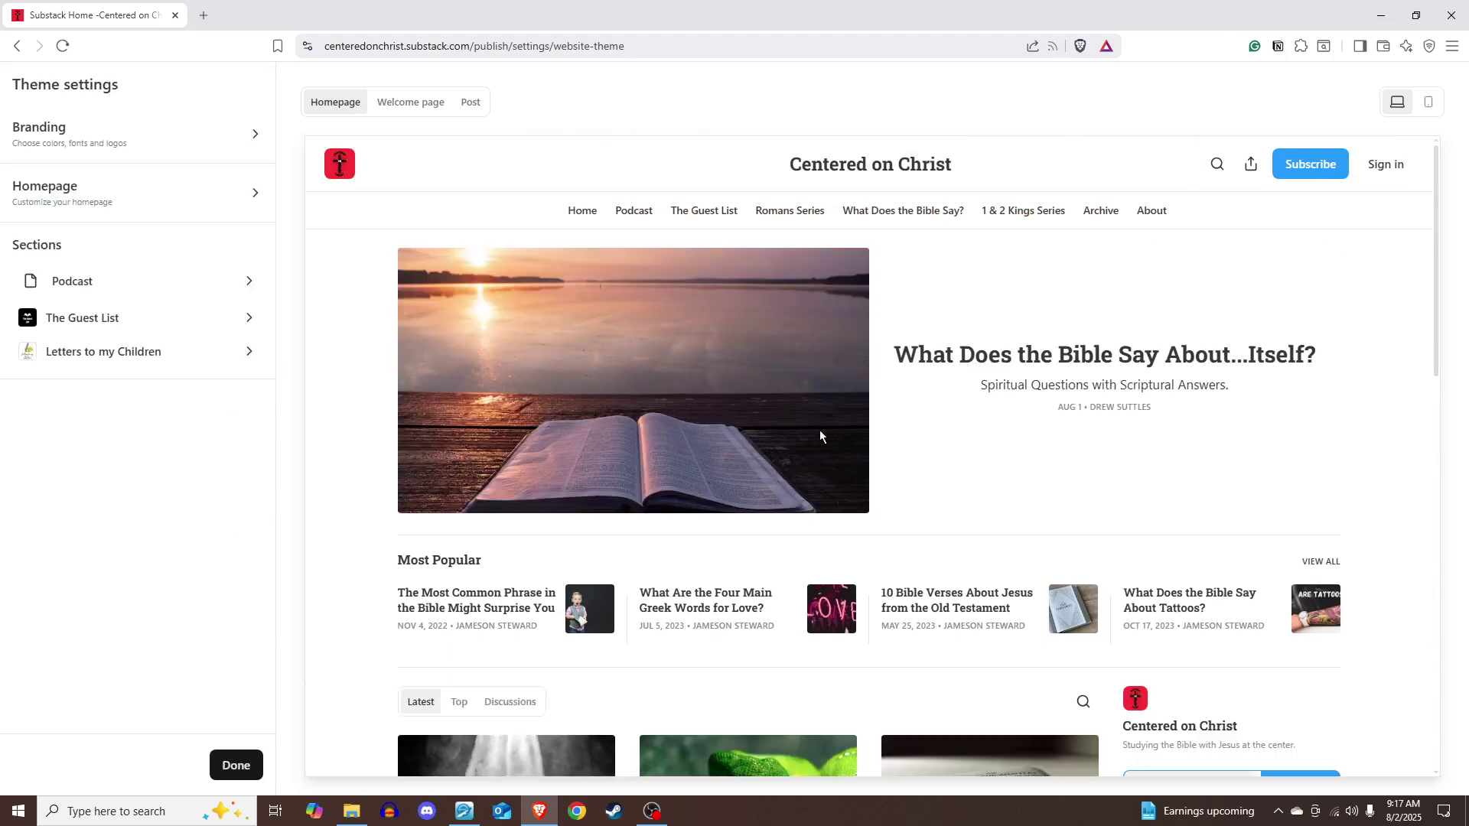
pyautogui.scroll(-1, 934, 478)
pyautogui.click(244, 193)
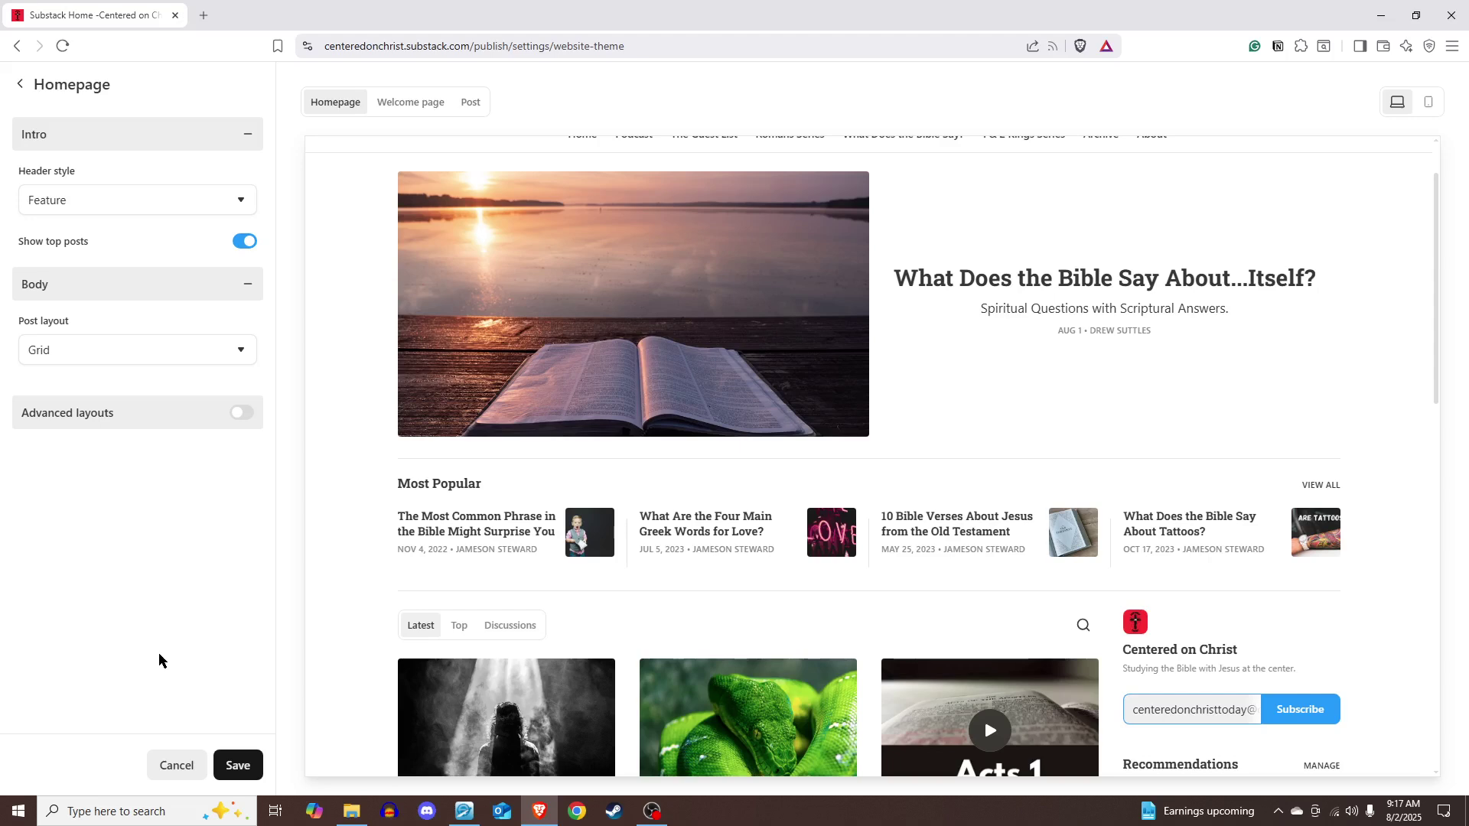